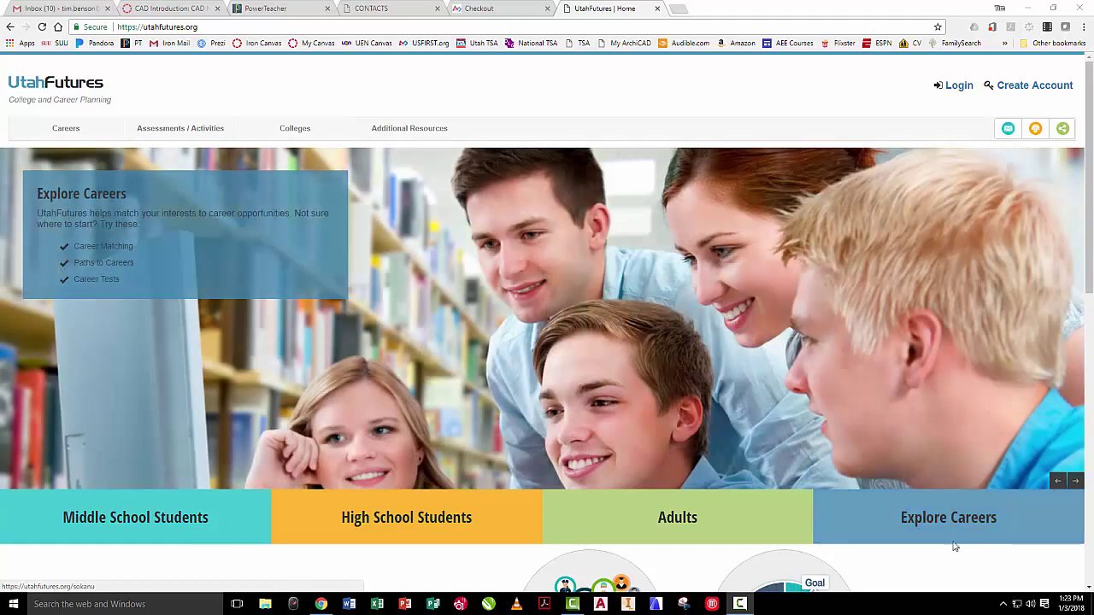
- Show the Careers menu with its career tools, SkillsOnline courses and career resources
left_click(81, 135)
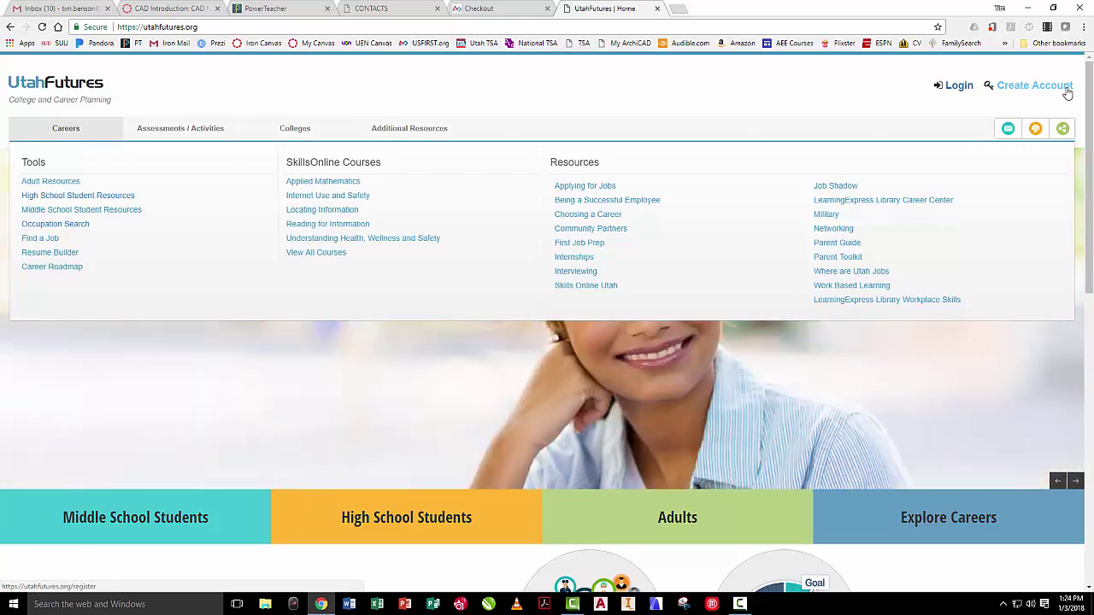
- Sign in to UtahFutures with the account username and password
left_click(956, 86)
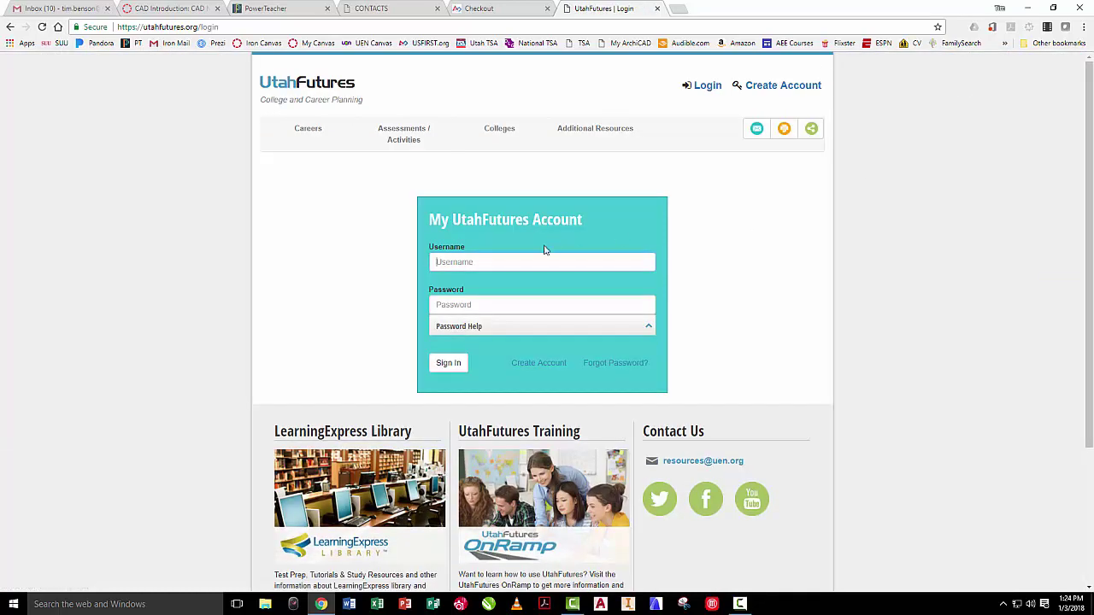
key("Tab")
type("•••••••••")
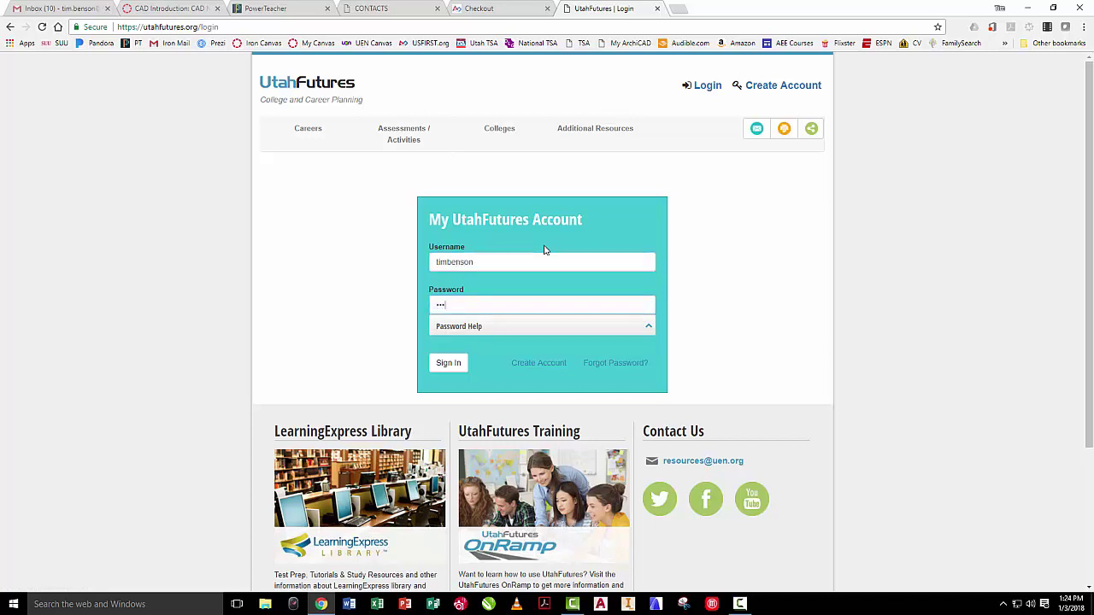
key("Tab")
key("Return")
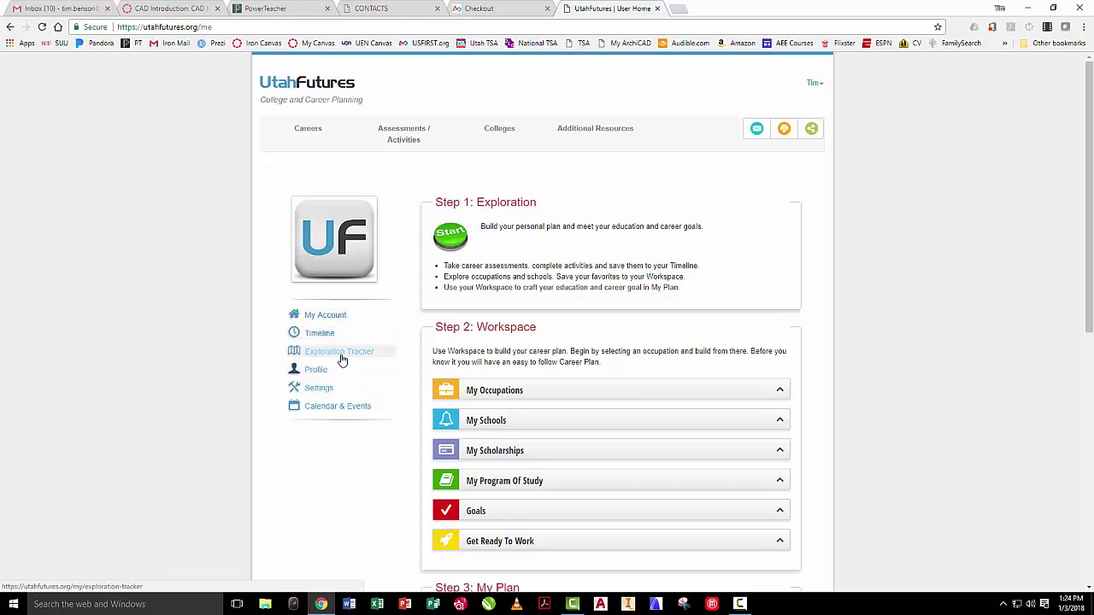
- Open the Exploration Tracker, visiting the Architecture program of study and My Workspace along the way
left_click(340, 359)
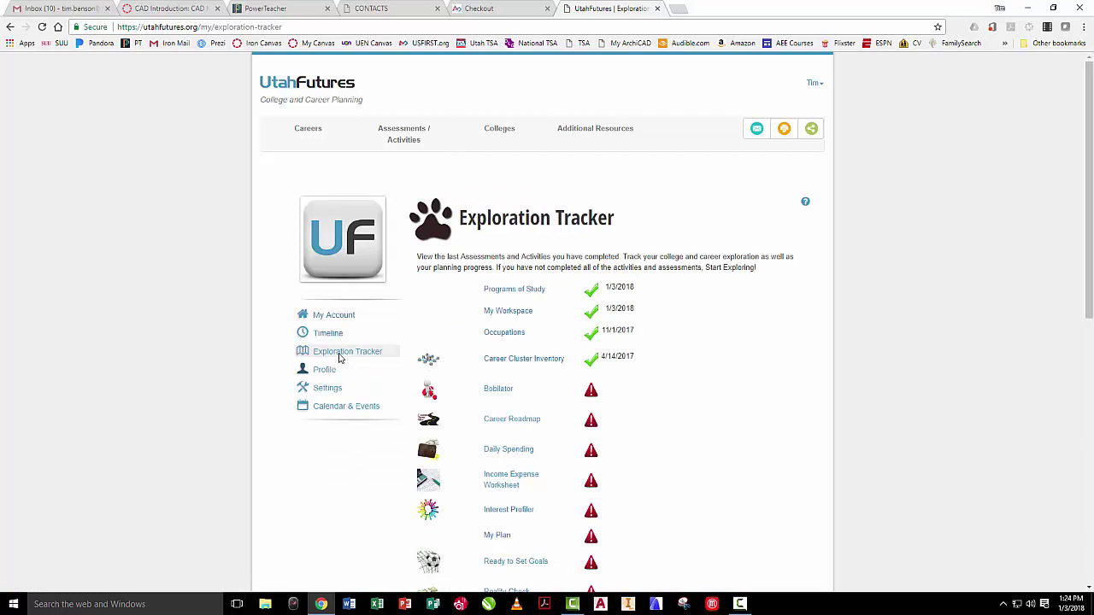
left_click(513, 290)
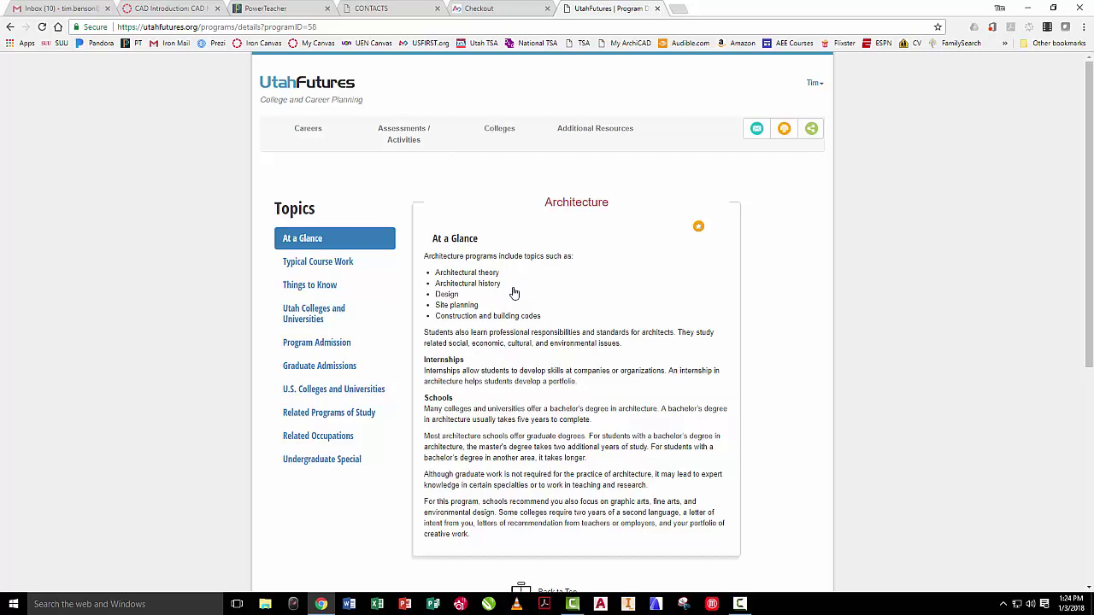
left_click(813, 85)
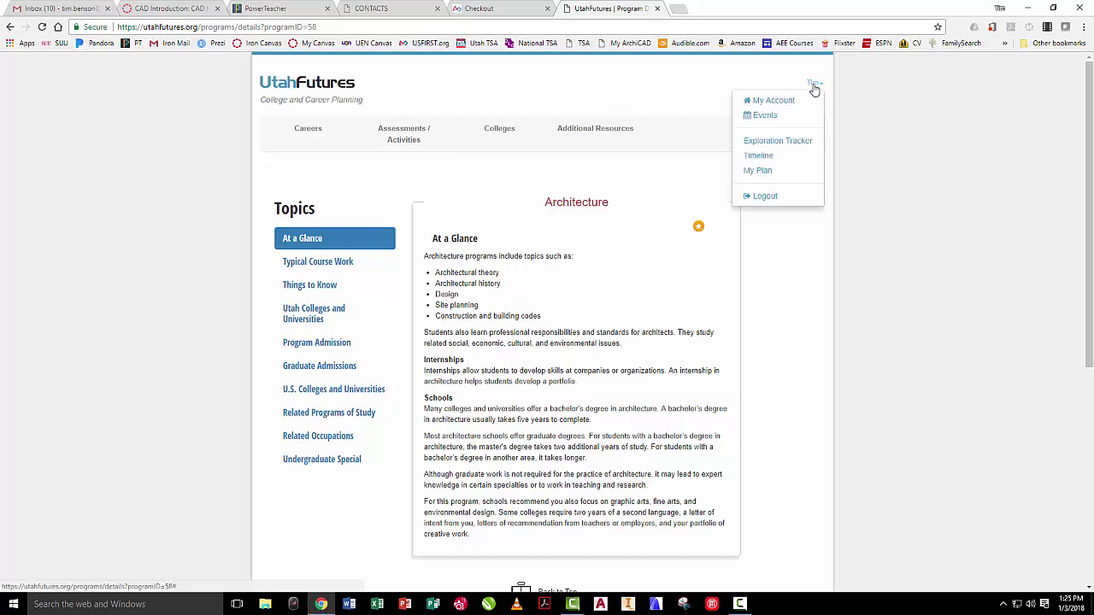
left_click(778, 142)
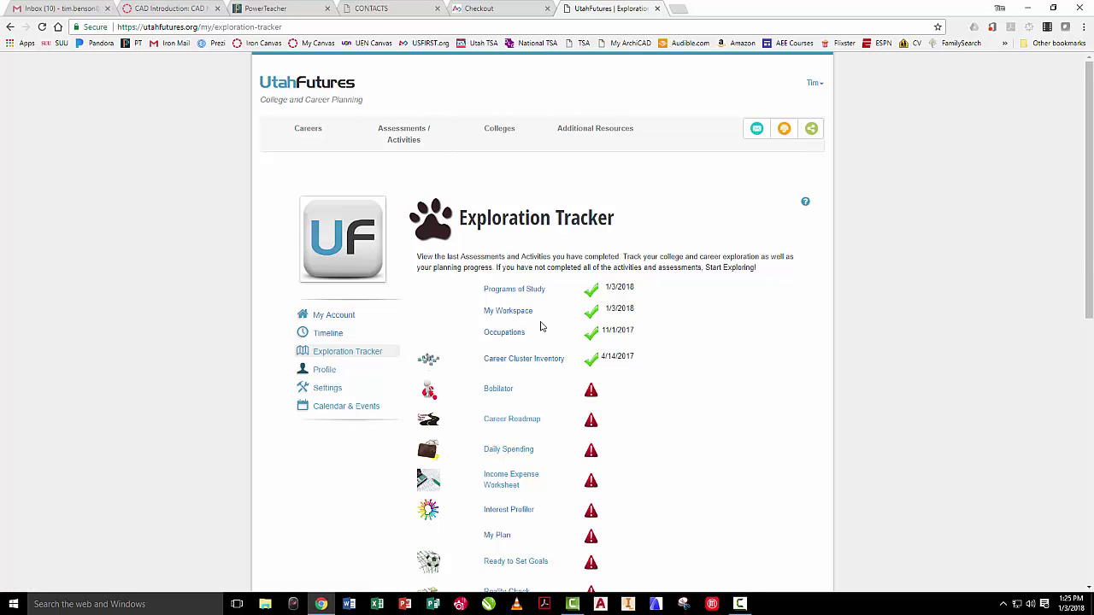
left_click(514, 316)
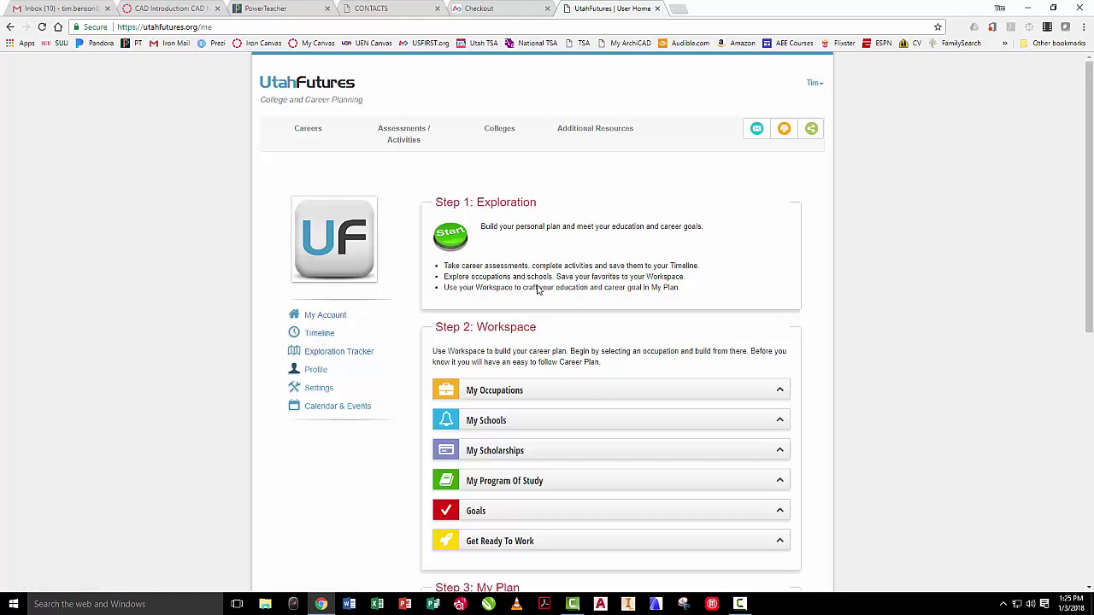
left_click(816, 86)
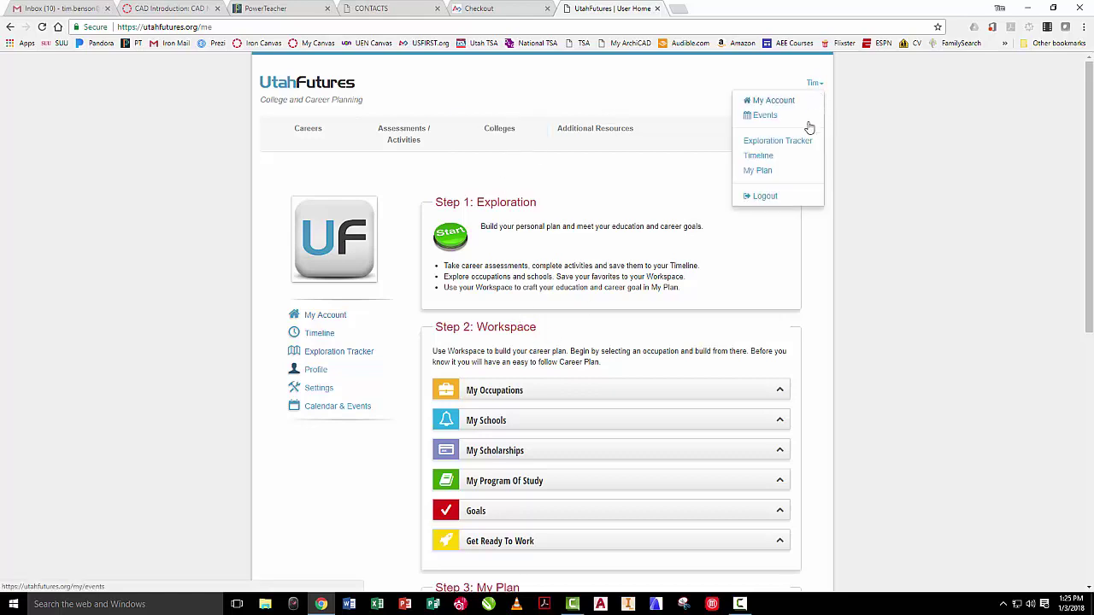
left_click(772, 142)
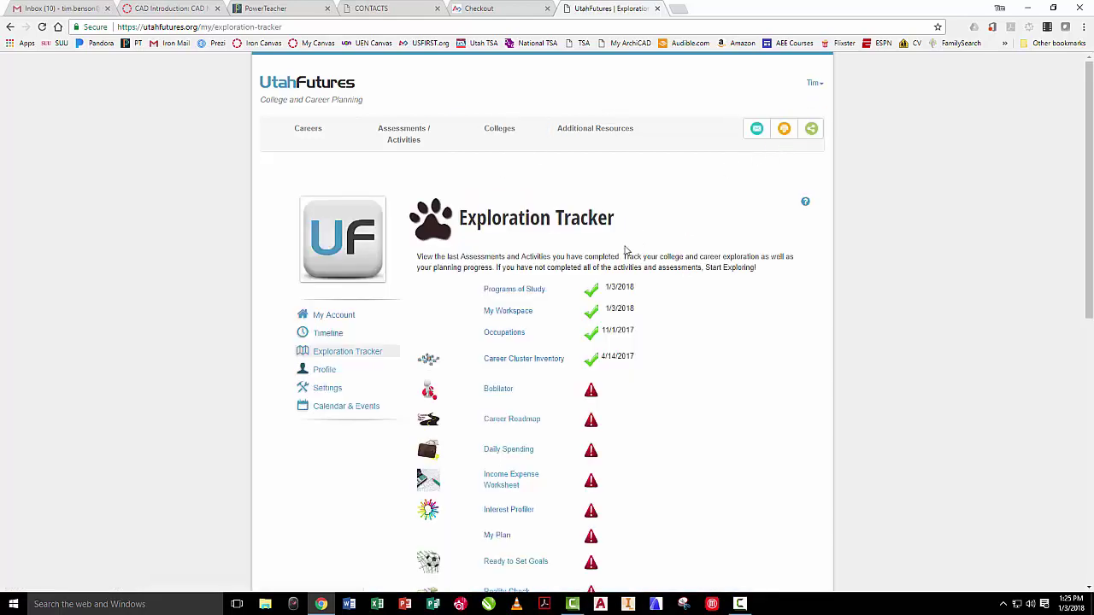
- From Architectural and Engineering Managers, open Manufacturing Engineers and compare it with Robotics Engineers
left_click(502, 333)
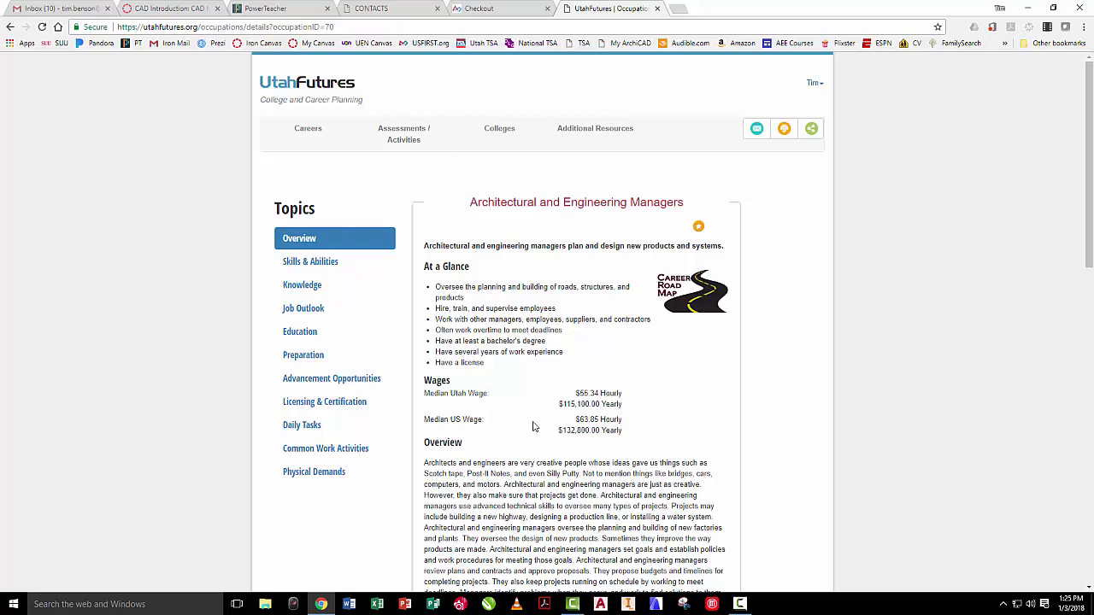
scroll(572, 398, "down", 1)
scroll(572, 397, "down", 2)
scroll(574, 398, "down", 3)
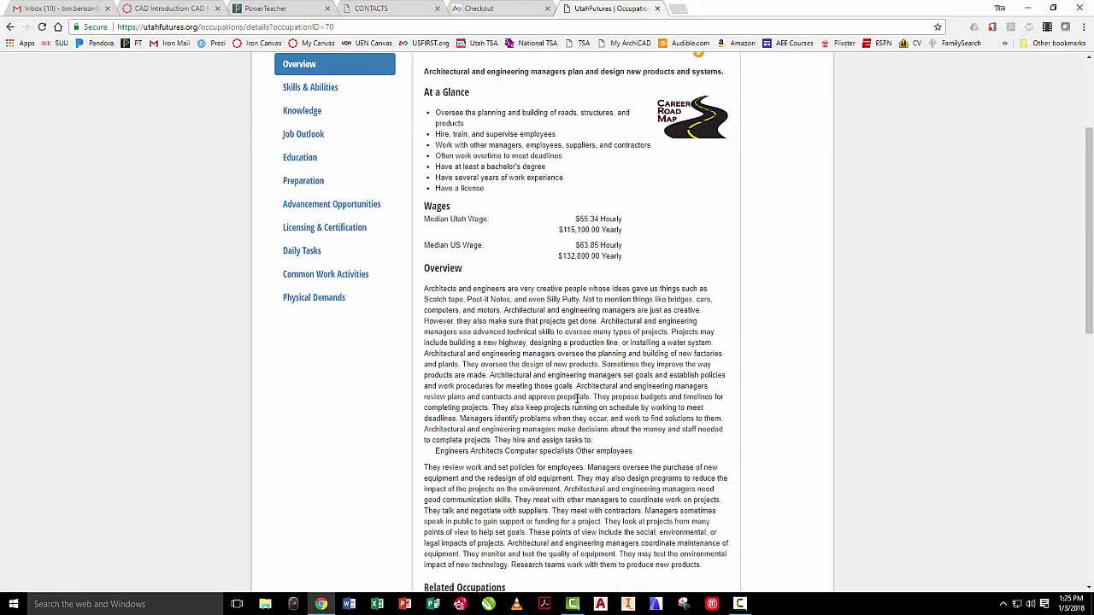
scroll(583, 391, "up", 3)
scroll(588, 397, "down", 2)
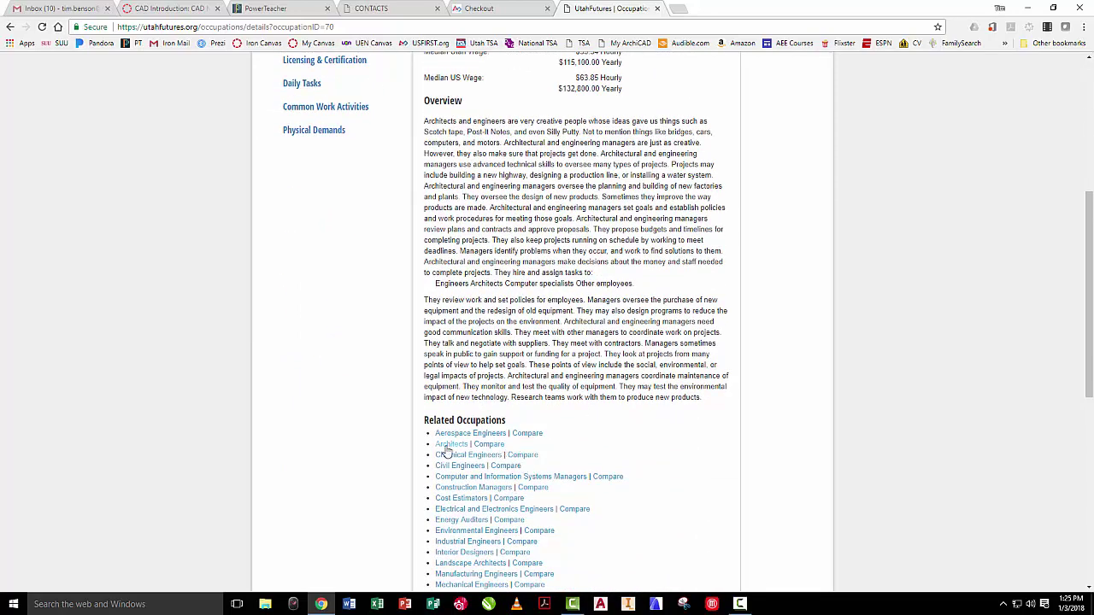
scroll(513, 427, "down", 2)
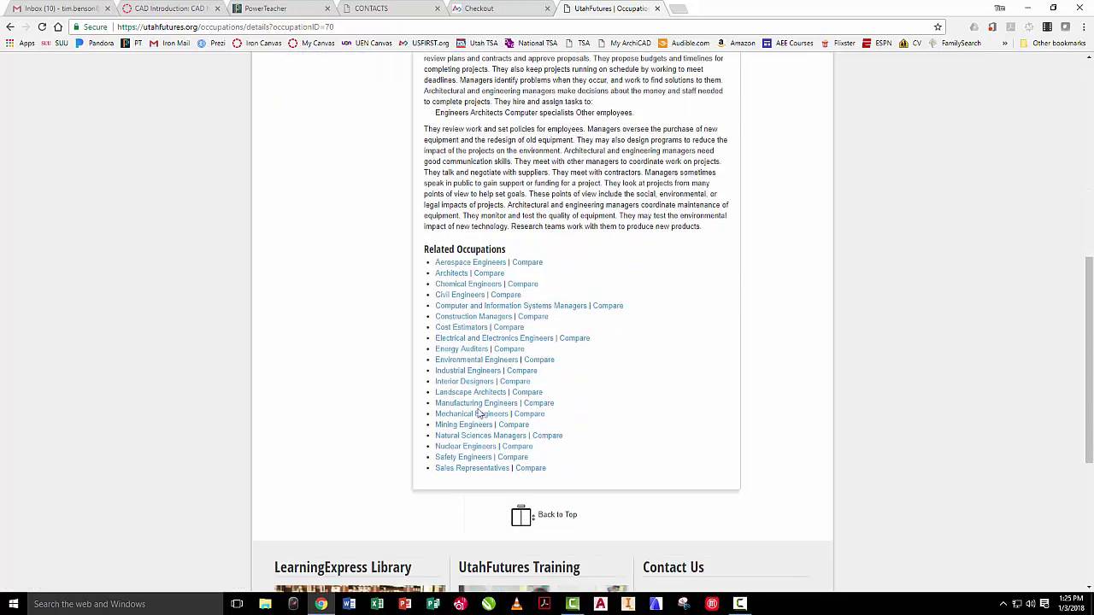
left_click(479, 405)
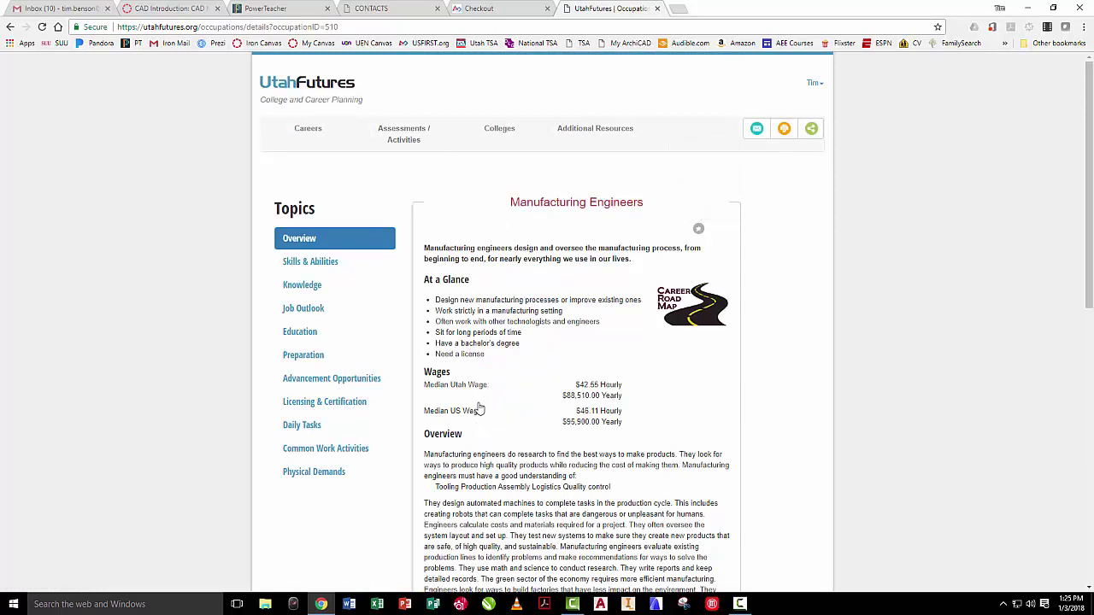
scroll(573, 376, "down", 4)
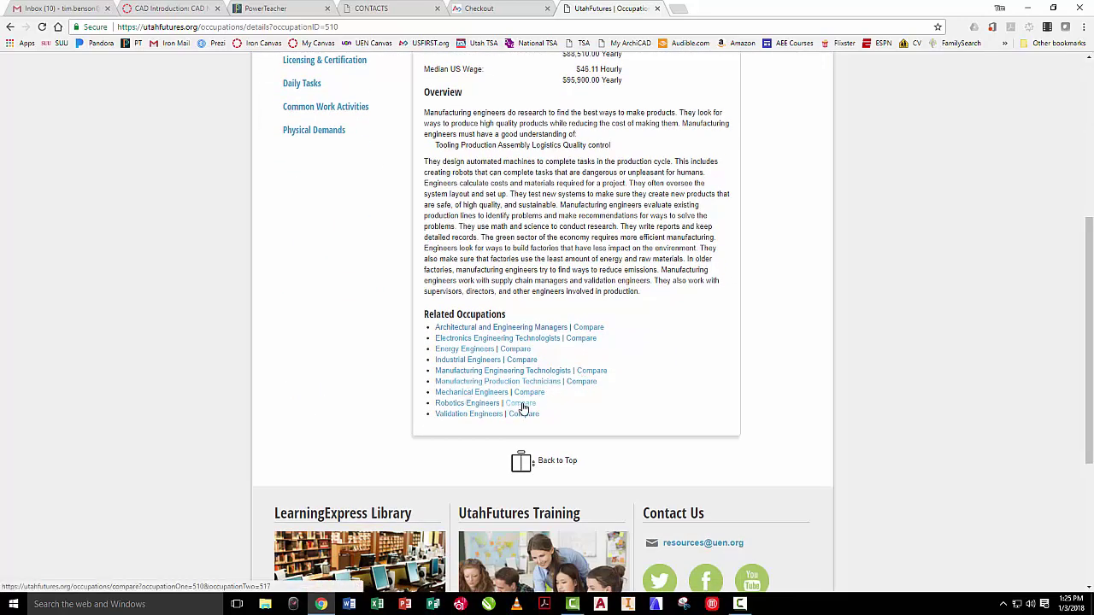
left_click(524, 408)
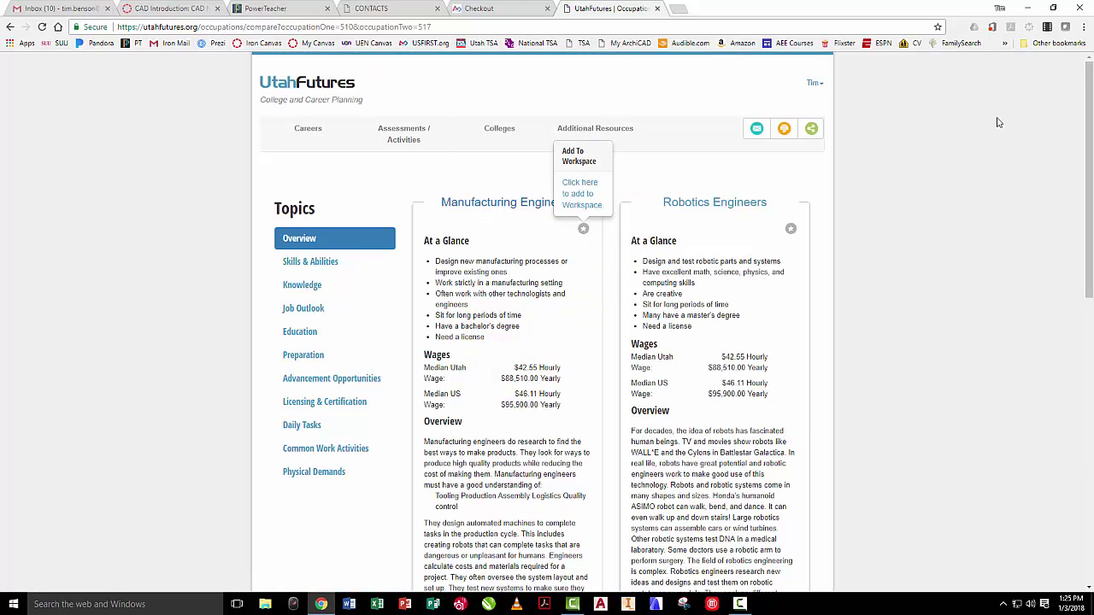
- Save Robotics Engineers and Manufacturing Engineers to the workspace, then return to the Exploration Tracker
left_click(790, 228)
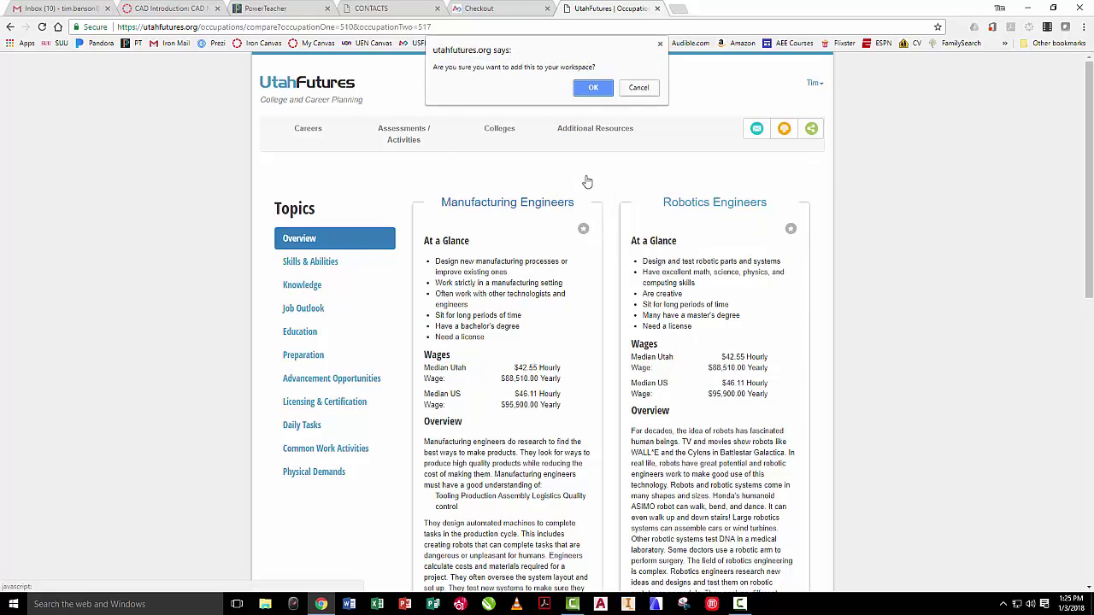
left_click(593, 88)
left_click(584, 236)
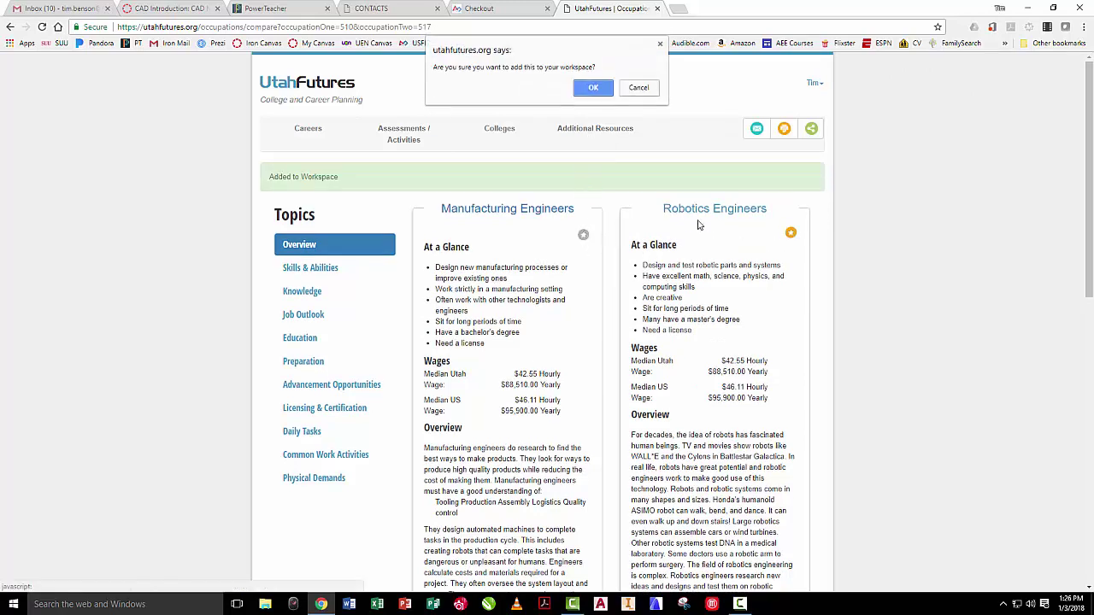
left_click(594, 88)
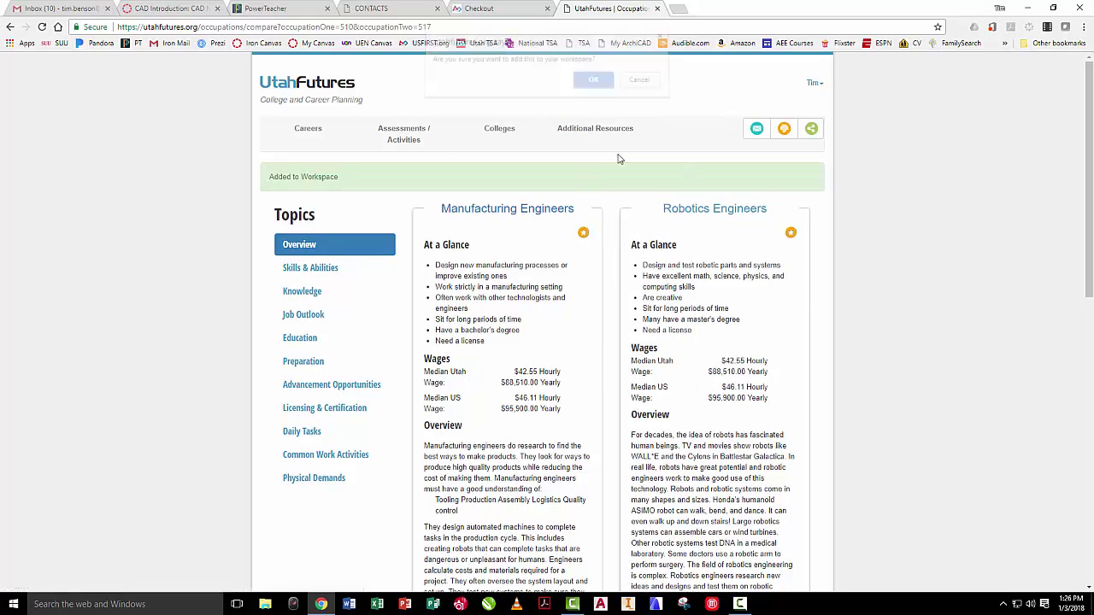
left_click(814, 84)
left_click(783, 141)
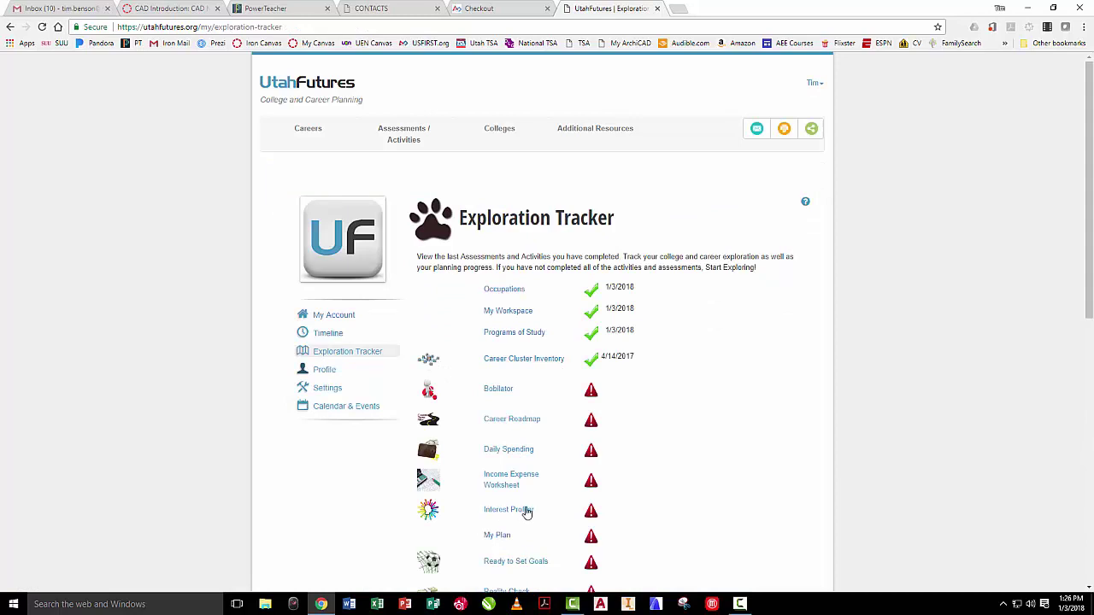
left_click(542, 363)
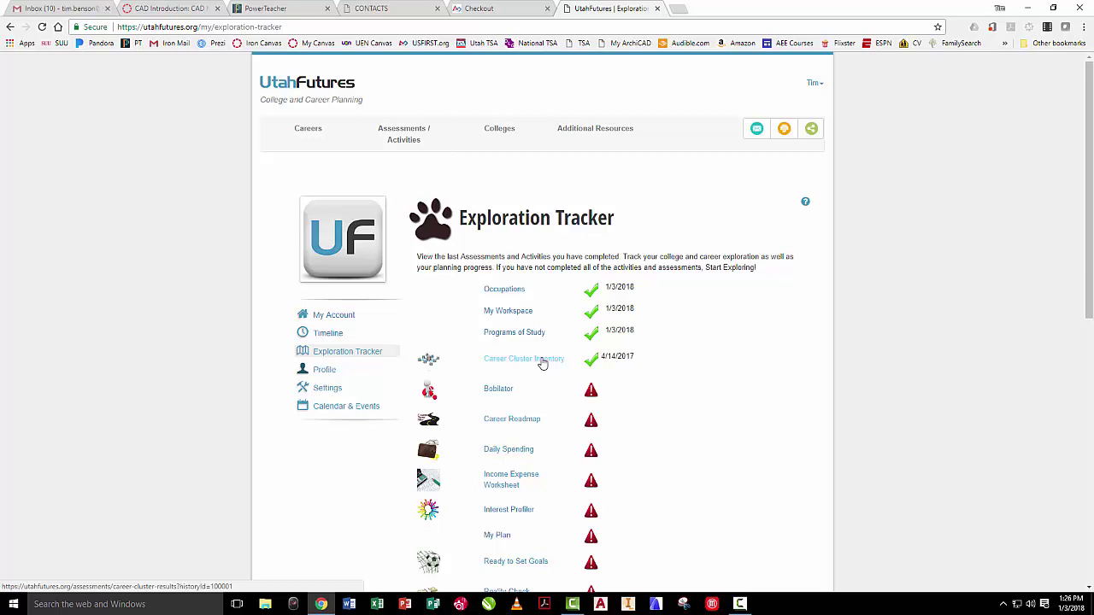
left_click(542, 360)
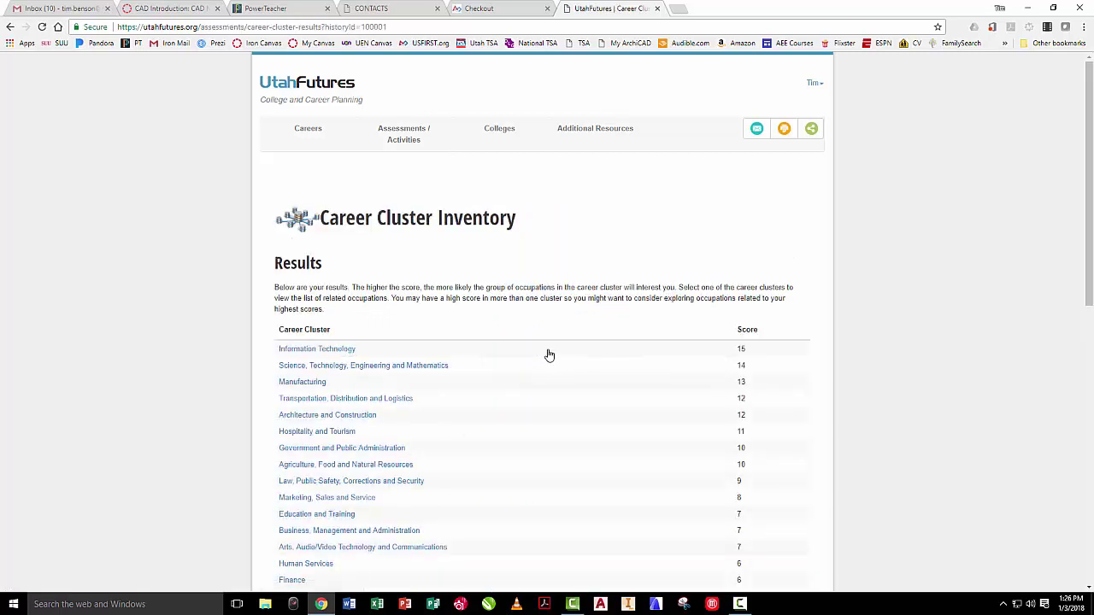
scroll(564, 336, "down", 1)
scroll(563, 336, "down", 1)
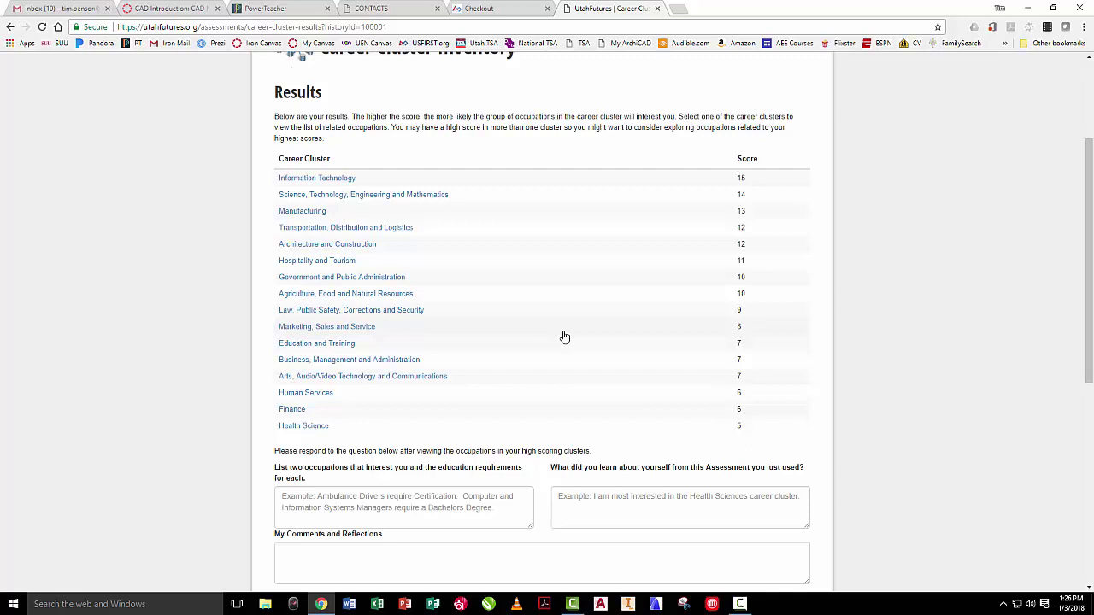
scroll(564, 337, "up", 2)
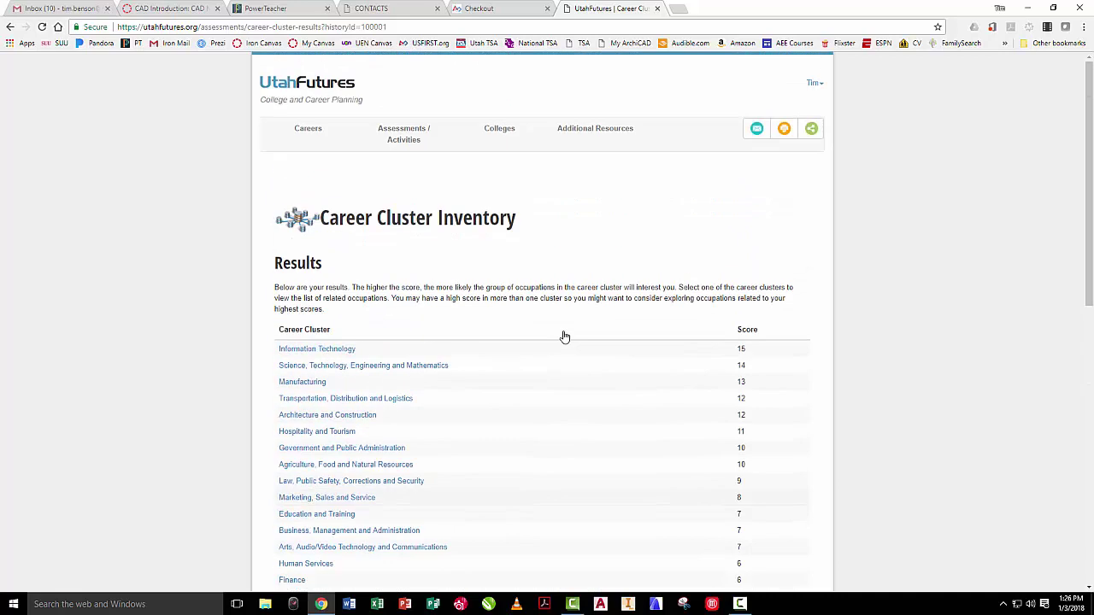
left_click(814, 85)
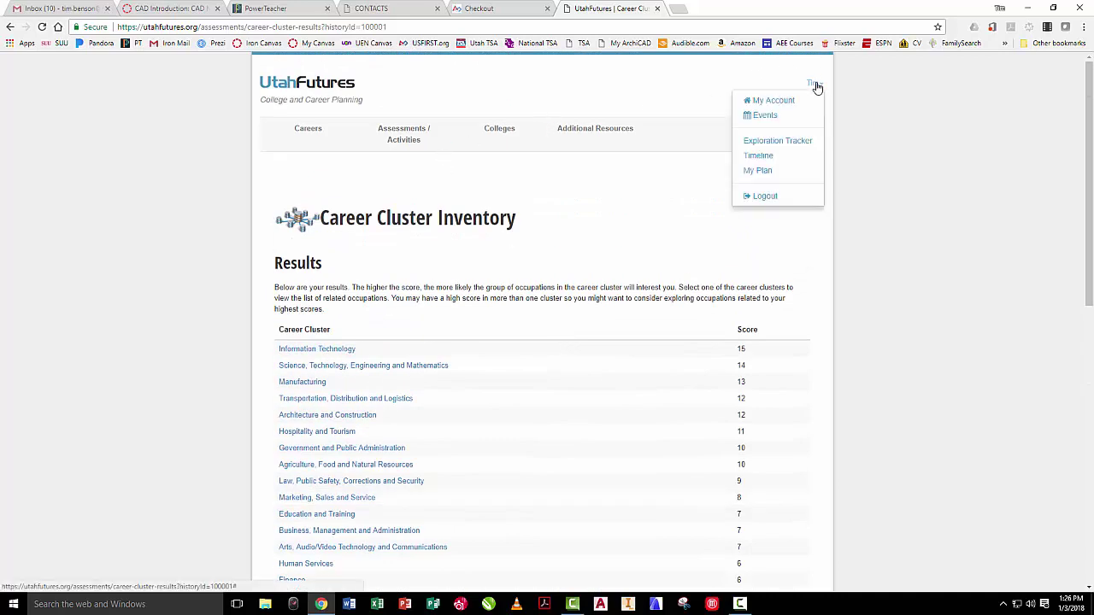
left_click(775, 142)
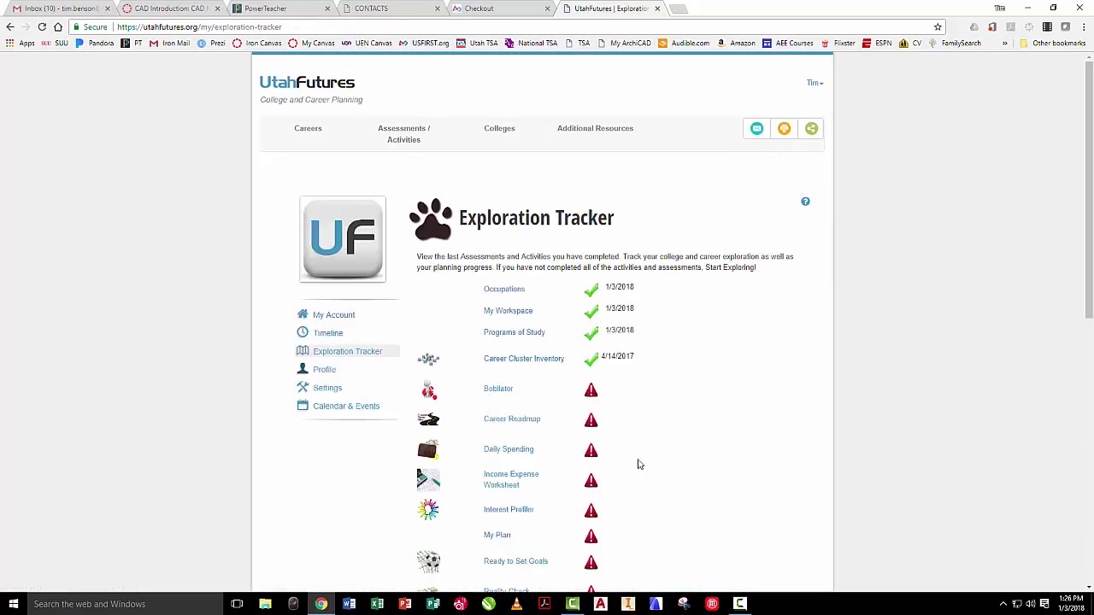
- Open the Interest Profiler and start its Quick version, showing the 60 questions
left_click(522, 456)
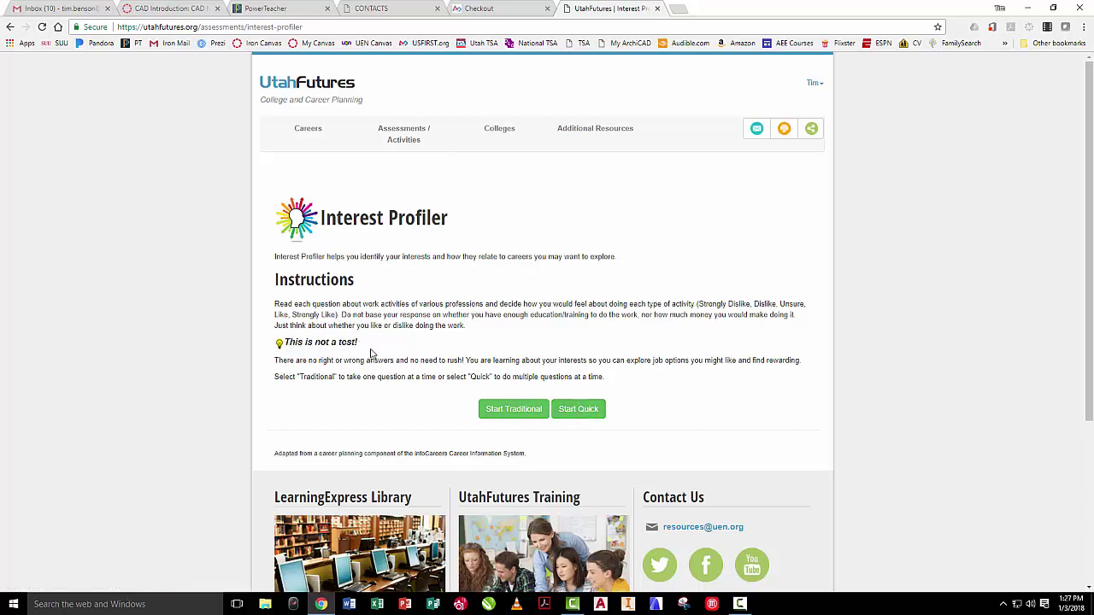
left_click(579, 410)
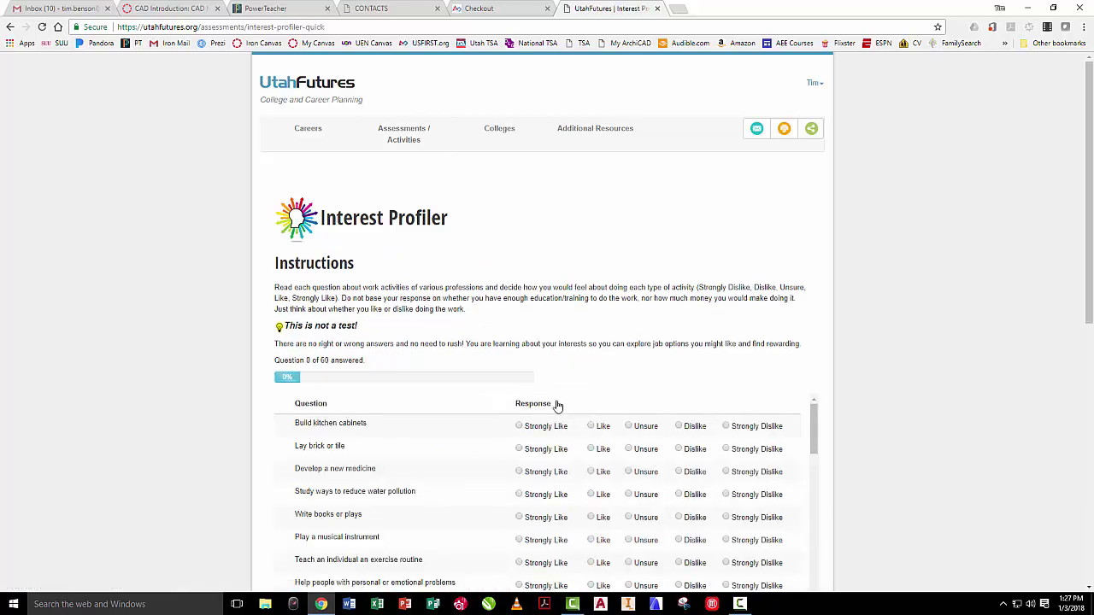
scroll(556, 407, "down", 1)
scroll(772, 386, "up", 2)
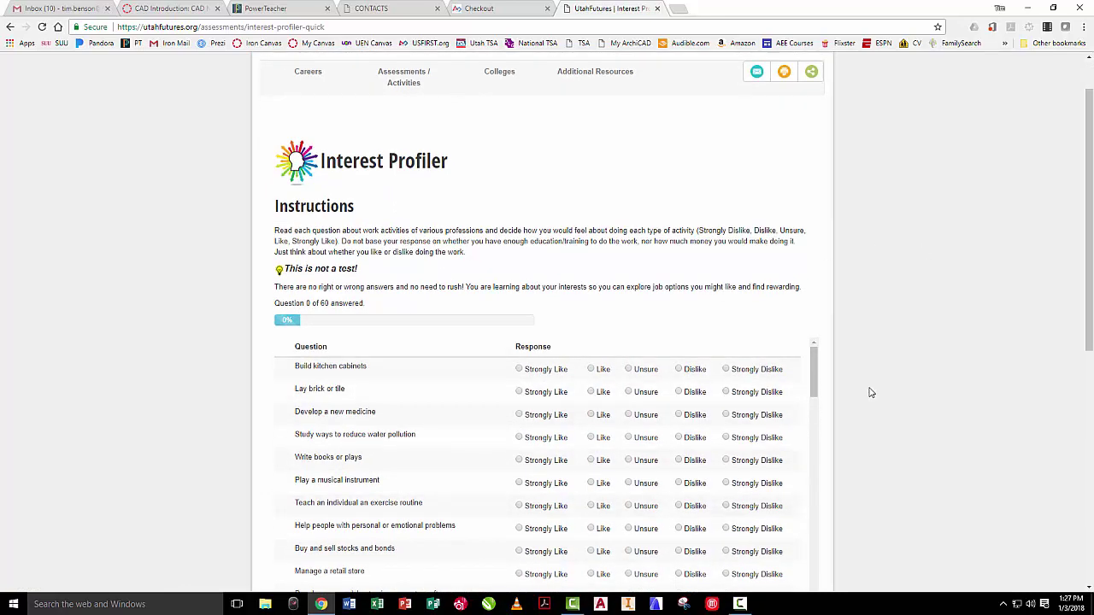
scroll(870, 393, "down", 2)
scroll(870, 393, "down", 1)
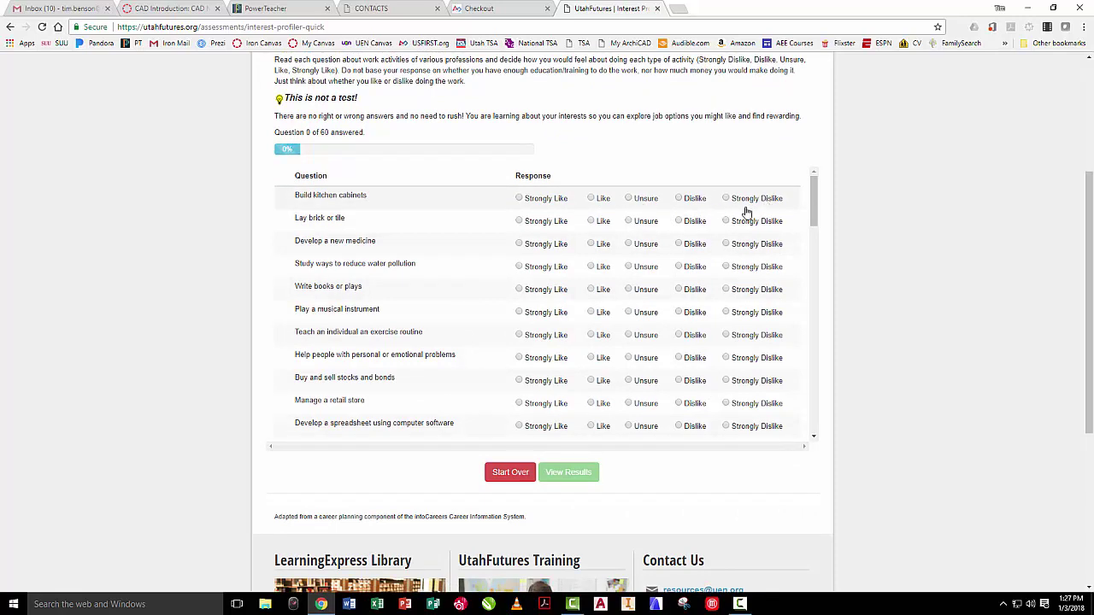
- Answer Like, Like, Dislike, Like, Like, Unsure, Unsure to the first seven questions, then Start Over
left_click(591, 198)
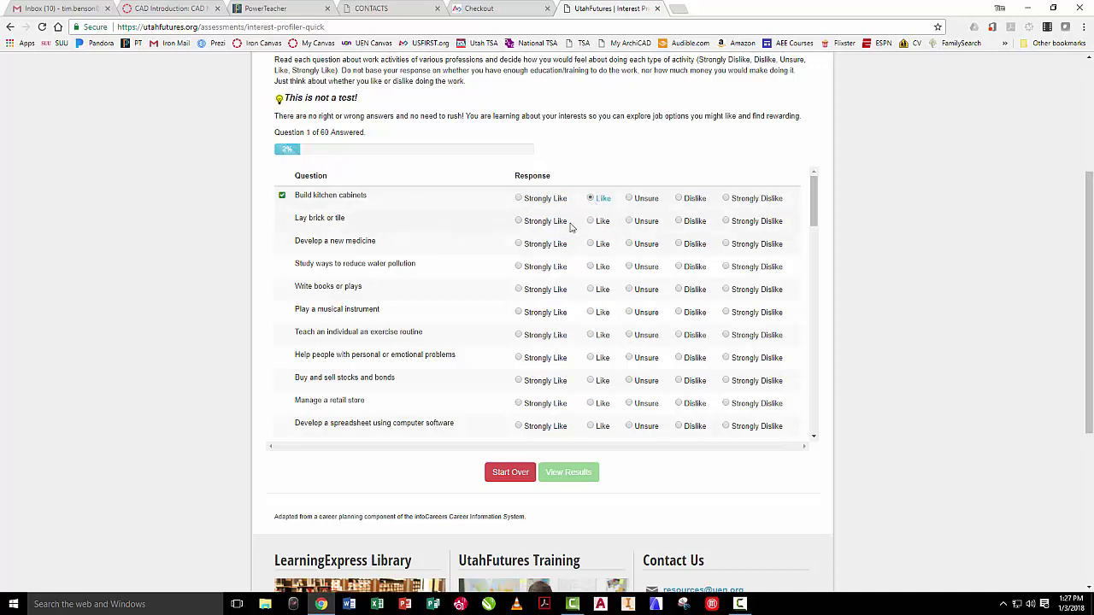
left_click(590, 221)
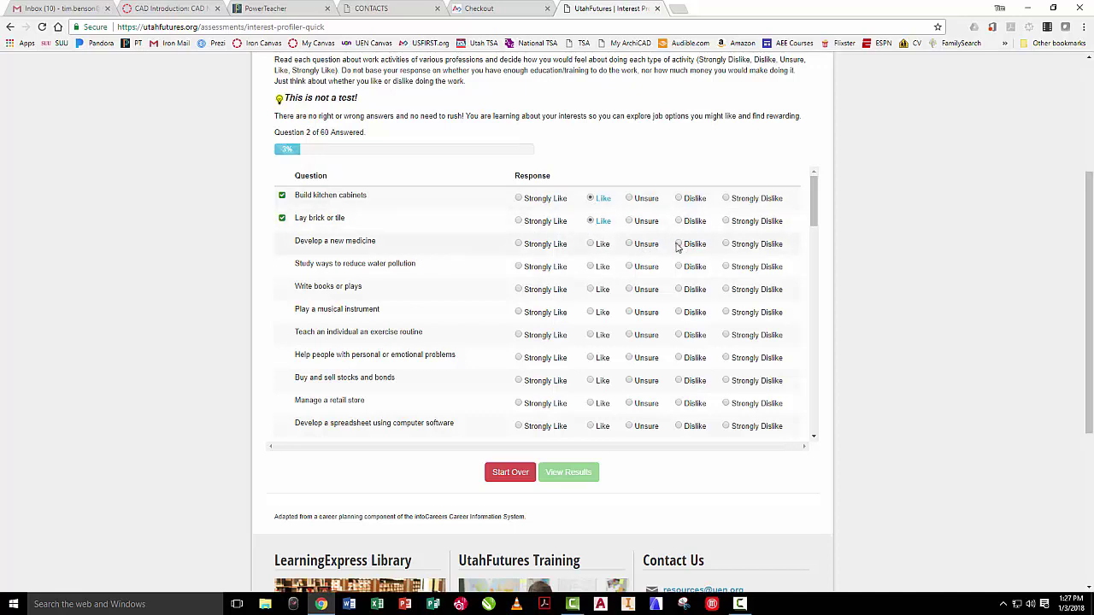
left_click(679, 245)
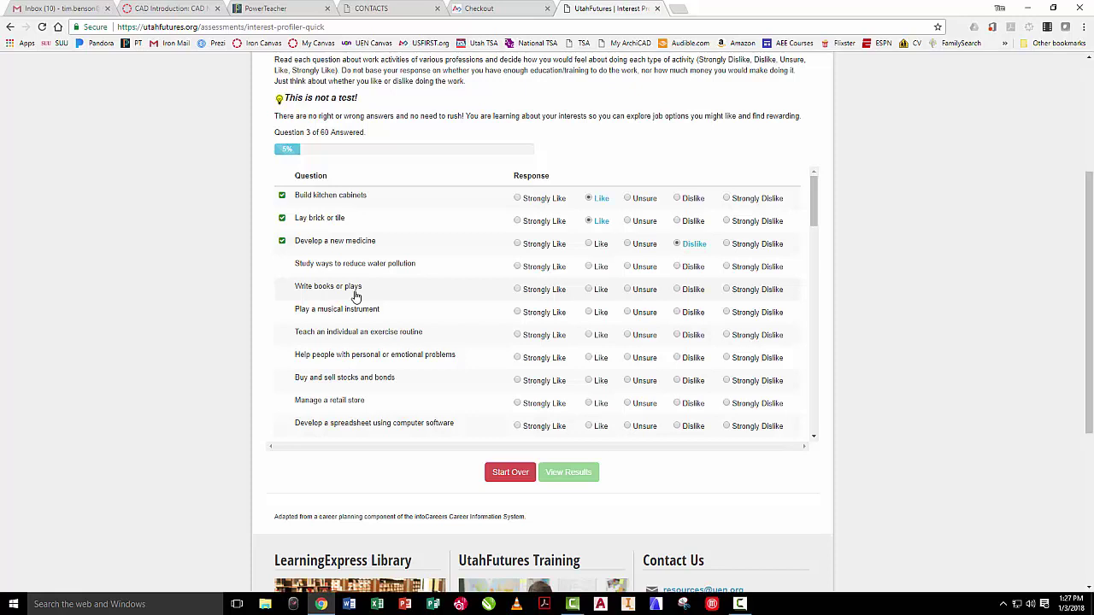
left_click(588, 266)
left_click(589, 289)
left_click(627, 313)
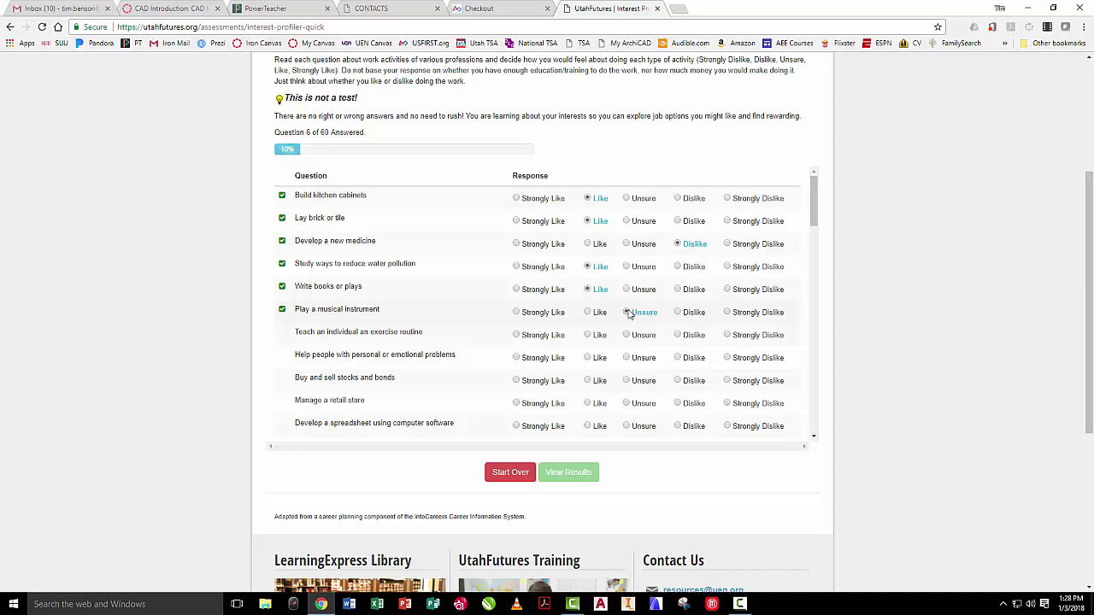
left_click(627, 336)
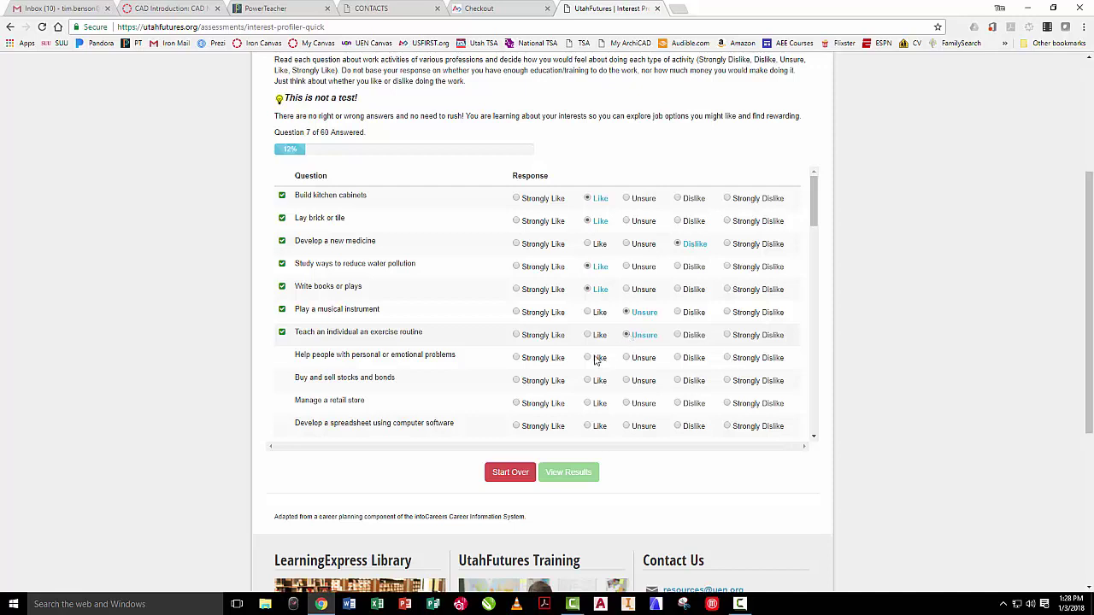
left_click(510, 472)
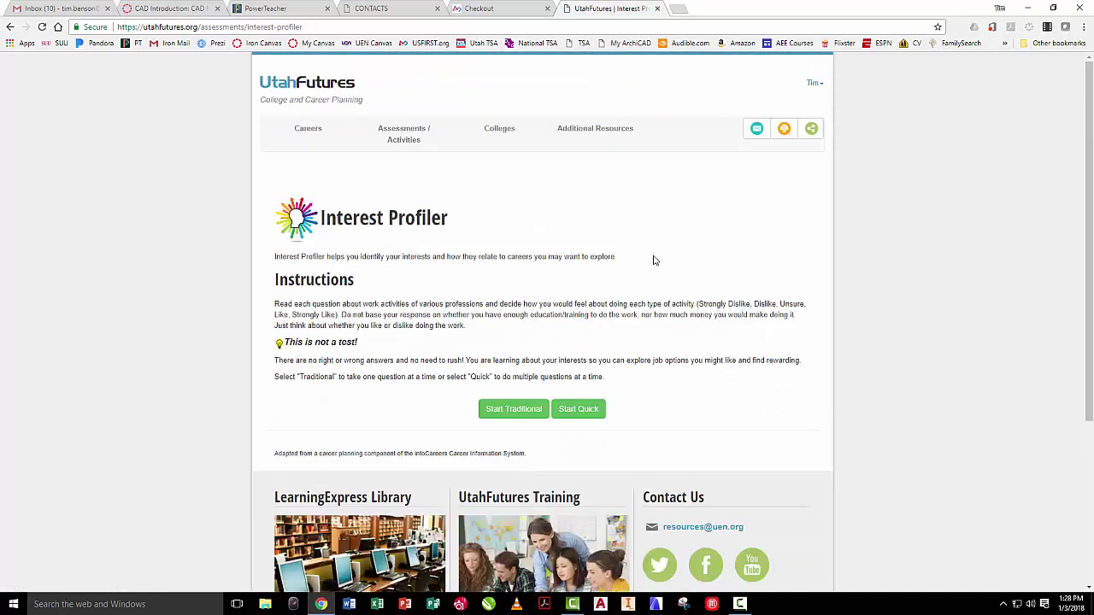